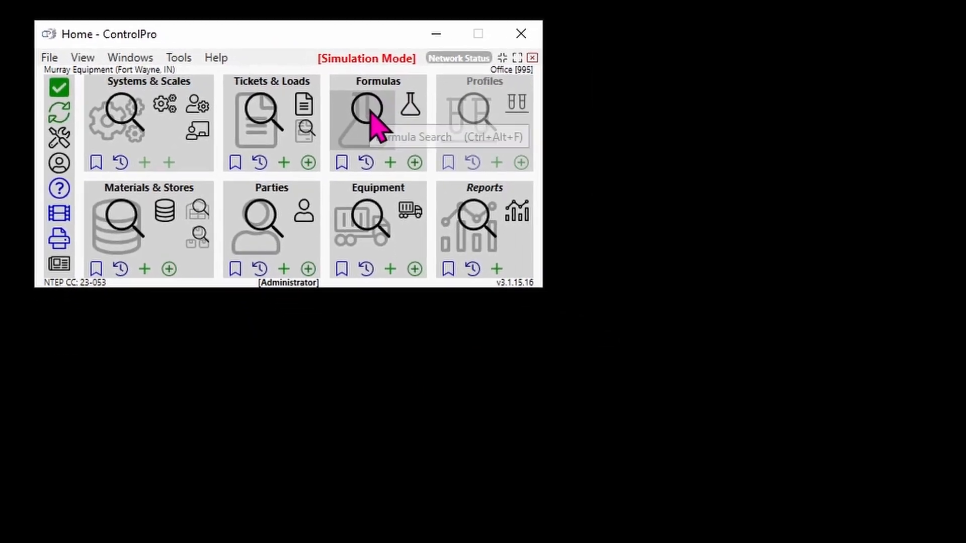
Review the materials of Formula - 11 from the formula search and close the formula windows.
{"action": "left_click", "coordinate": [372, 115]}
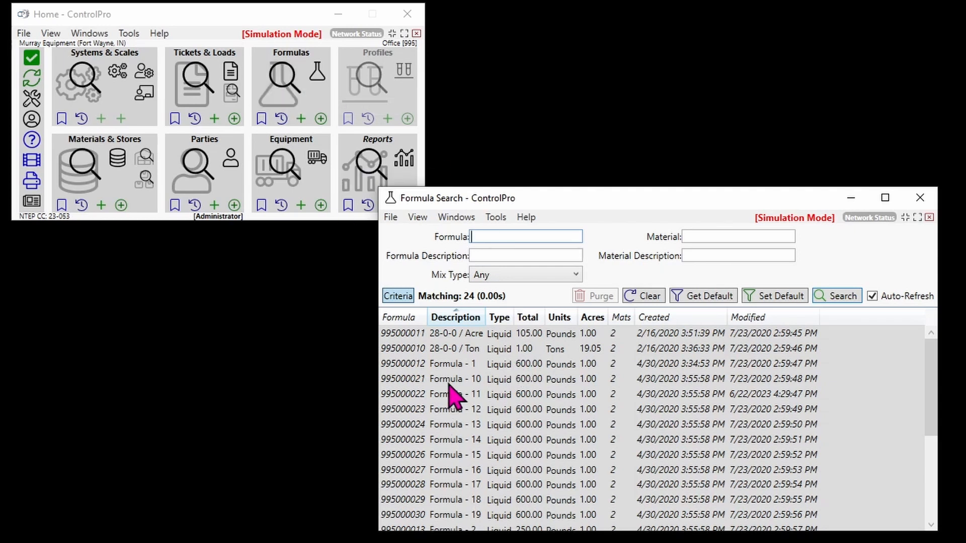
{"action": "double_click", "coordinate": [416, 396]}
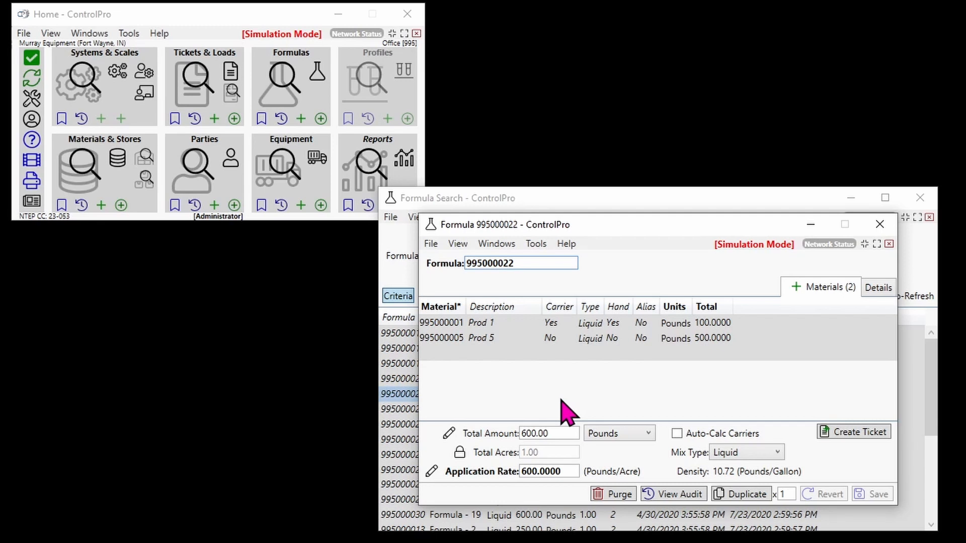
{"action": "left_click", "coordinate": [879, 225]}
{"action": "left_click", "coordinate": [927, 200]}
Open the ticket search and bring up the Black Order ticket for Farm 22 in its own window.
{"action": "left_click", "coordinate": [201, 86]}
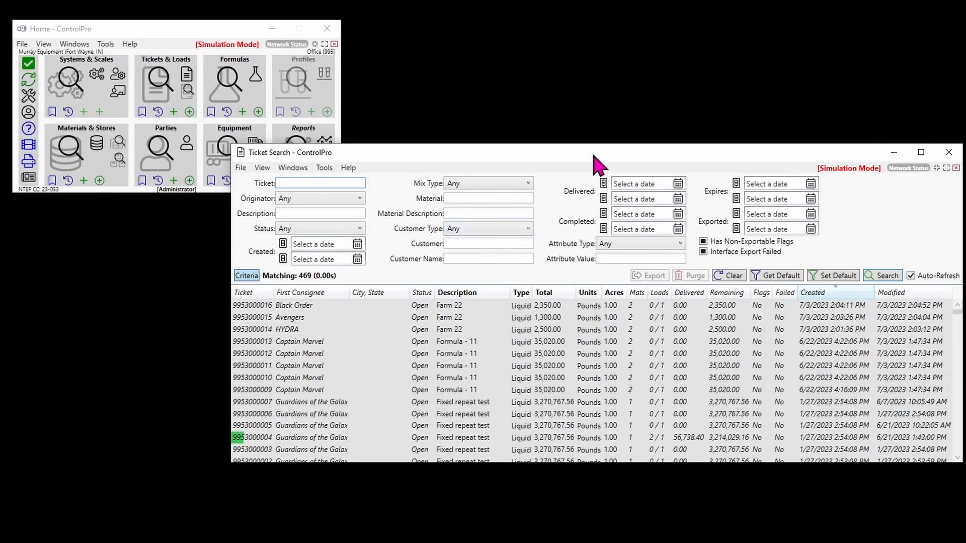
{"action": "left_click_drag", "start_coordinate": [599, 161], "coordinate": [696, 38]}
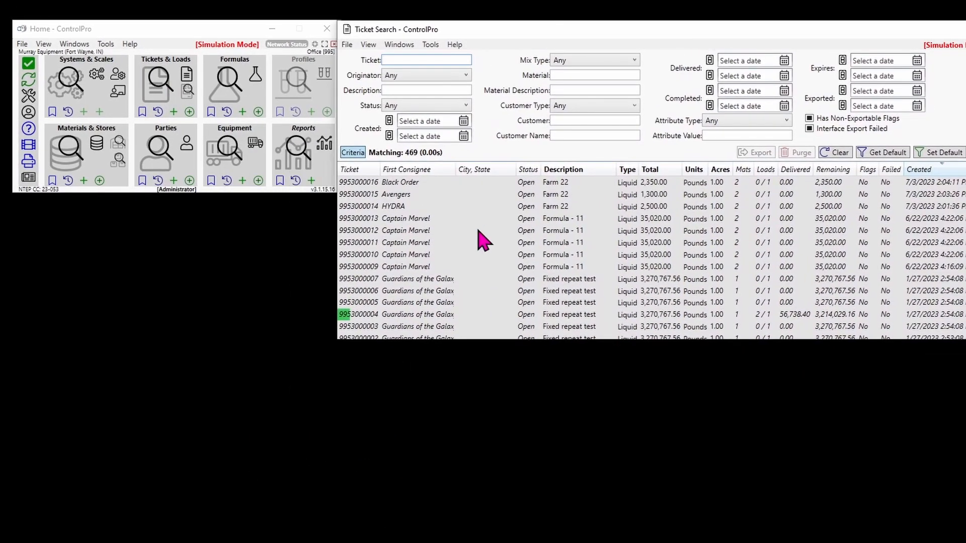
{"action": "double_click", "coordinate": [367, 183]}
{"action": "left_click_drag", "start_coordinate": [362, 184], "coordinate": [500, 116]}
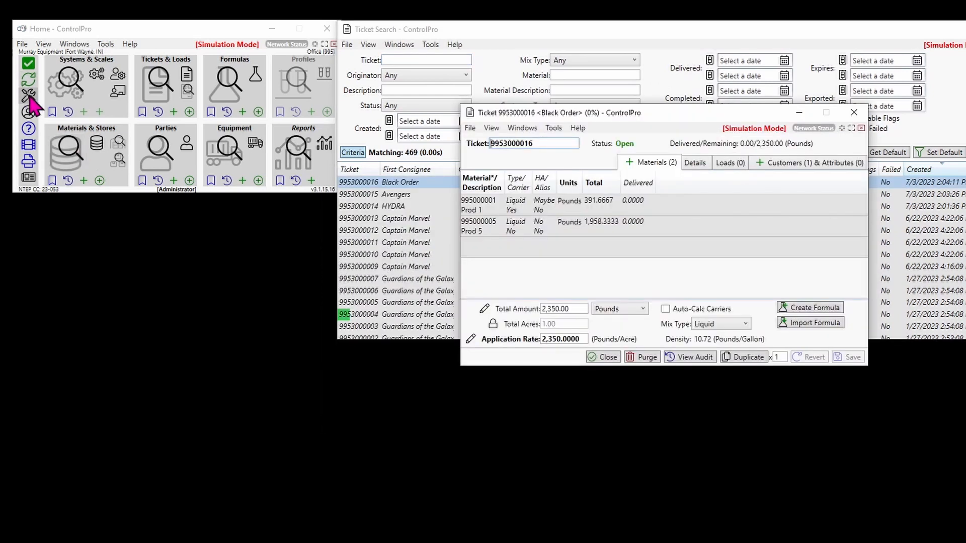
Enable Show Extra Fields in the local settings.
{"action": "left_click", "coordinate": [28, 95]}
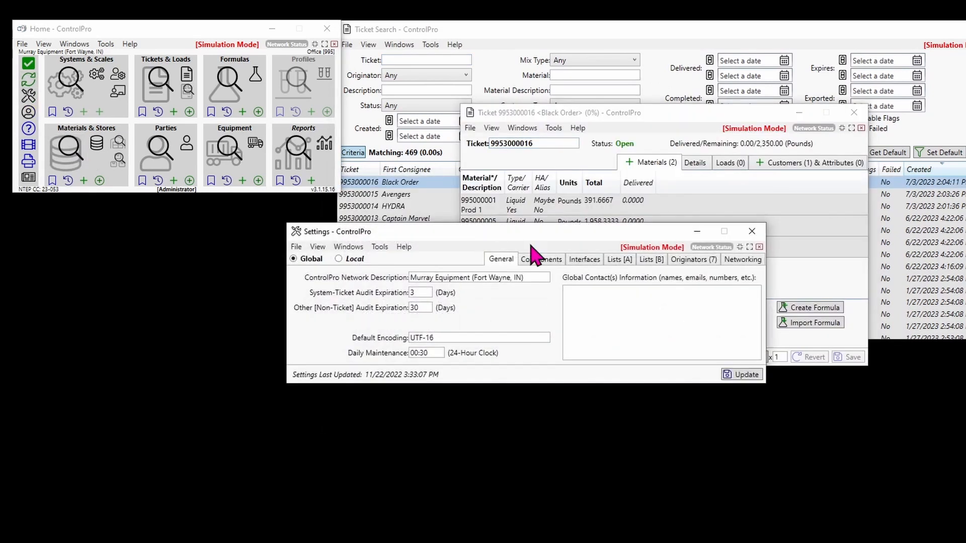
{"action": "left_click", "coordinate": [345, 259]}
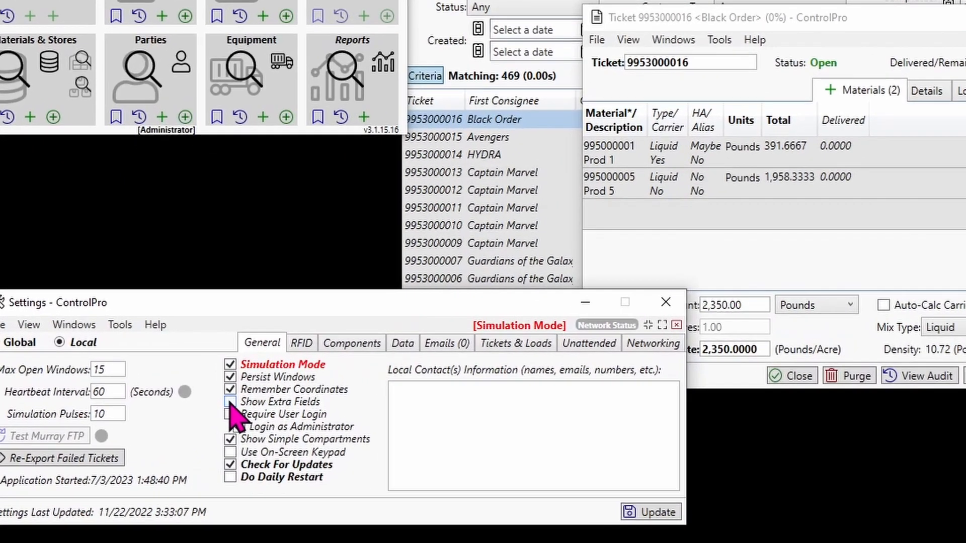
{"action": "left_click", "coordinate": [224, 388]}
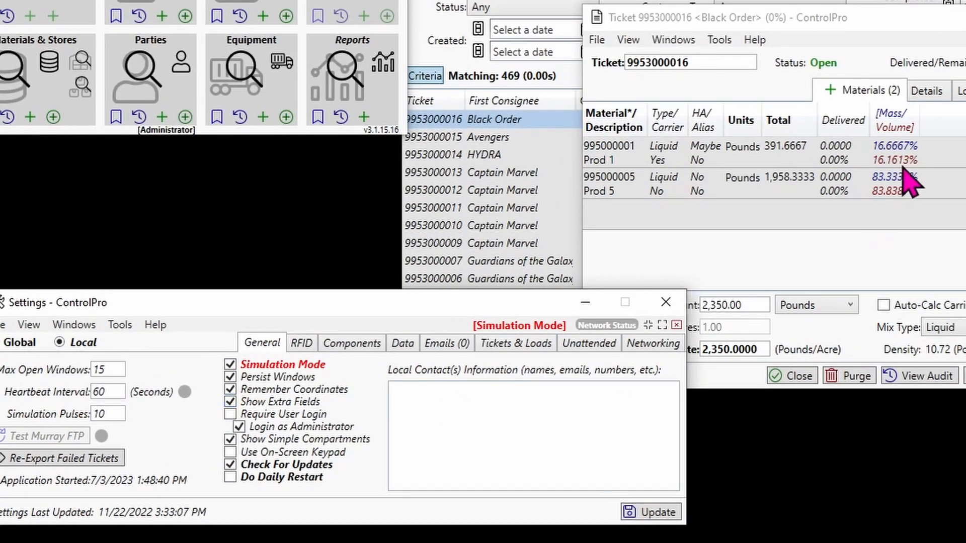
Open the Avengers and HYDRA tickets from the ticket search and arrange them alongside the Black Order ticket.
{"action": "left_click", "coordinate": [937, 42]}
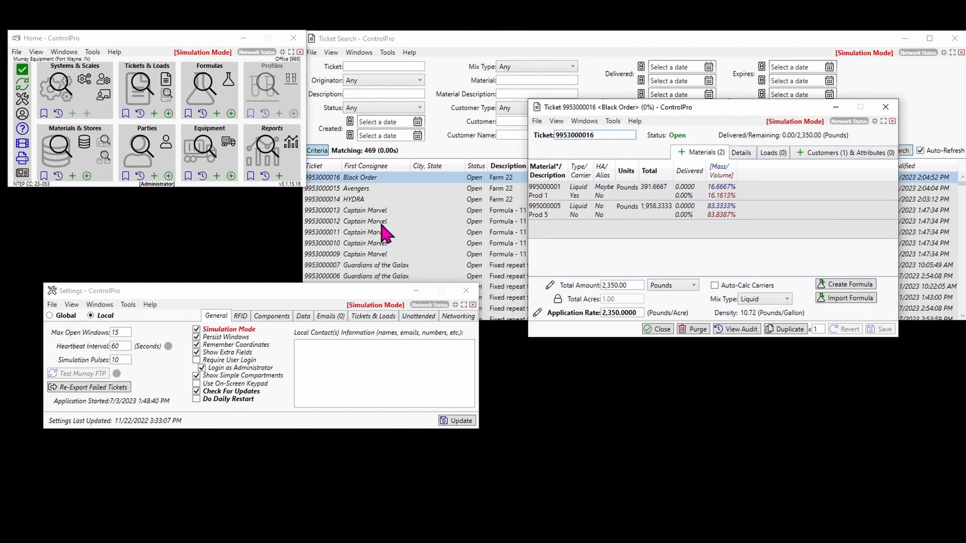
{"action": "left_click", "coordinate": [329, 188]}
{"action": "double_click", "coordinate": [329, 188]}
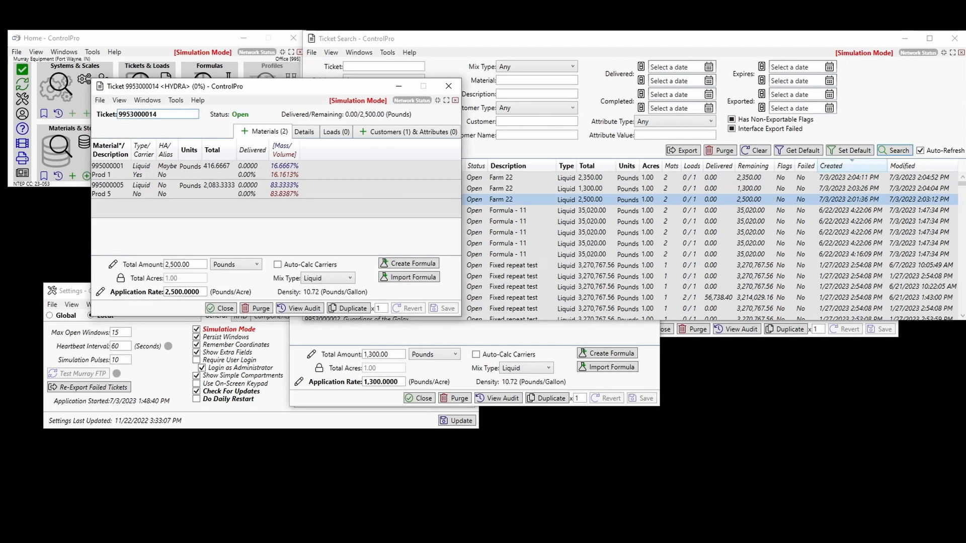
{"action": "left_click", "coordinate": [896, 38]}
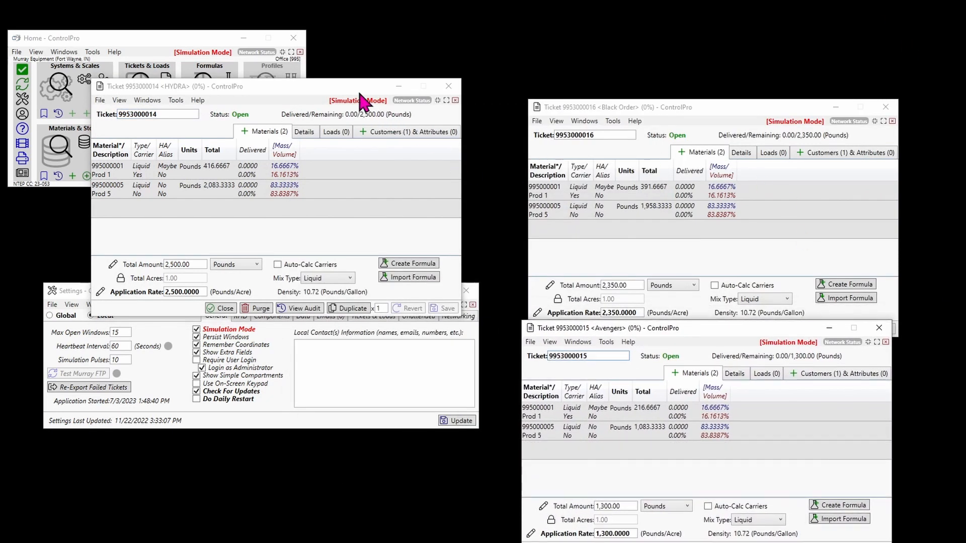
{"action": "left_click_drag", "start_coordinate": [358, 91], "coordinate": [394, 114]}
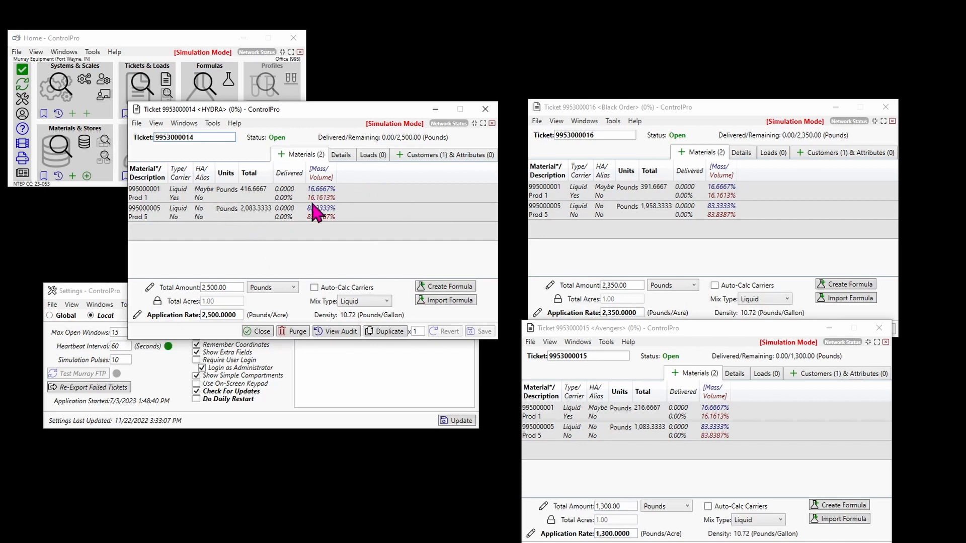
Compare the mass and volume percentages of Prod 1 and Prod 5 across the HYDRA, Avengers and Black Order tickets.
{"action": "left_click", "coordinate": [710, 436]}
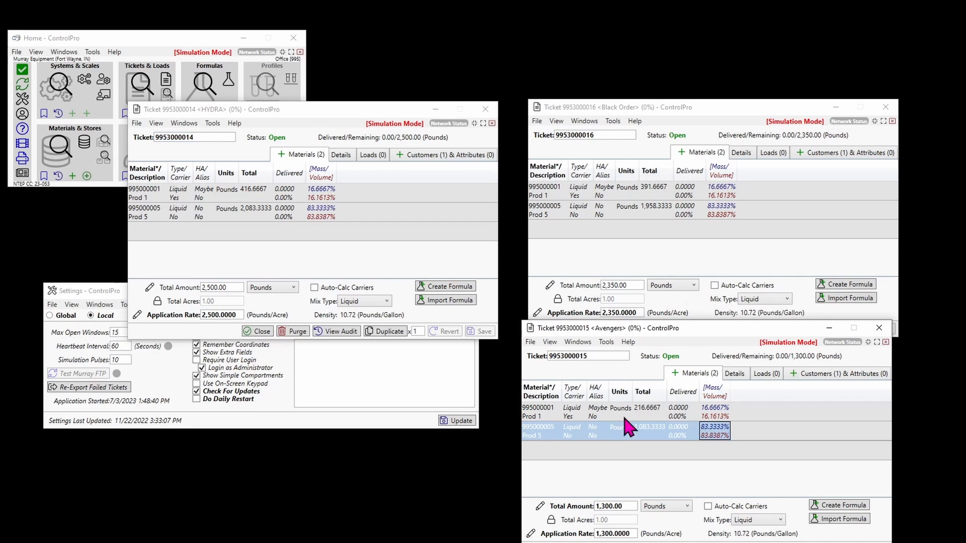
{"action": "left_click", "coordinate": [321, 210]}
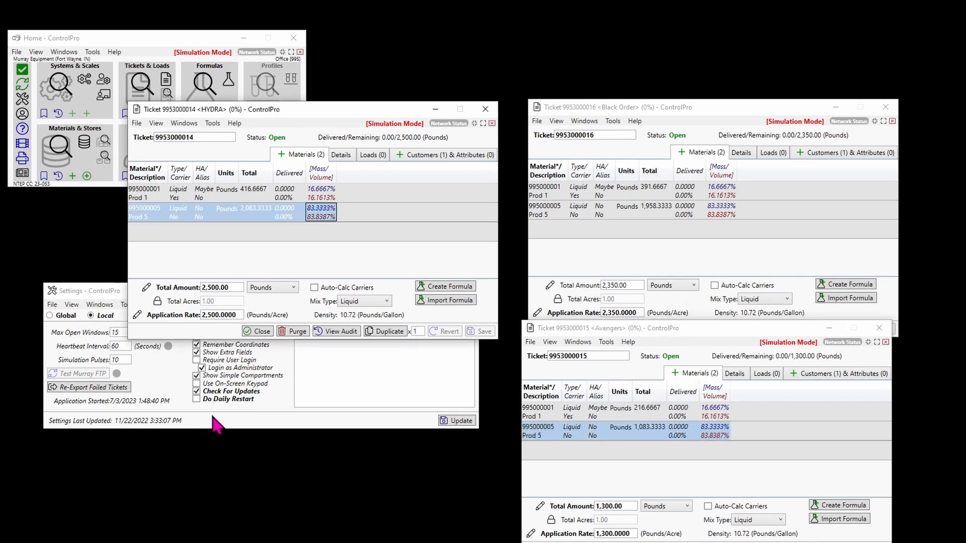
{"action": "left_click", "coordinate": [322, 197]}
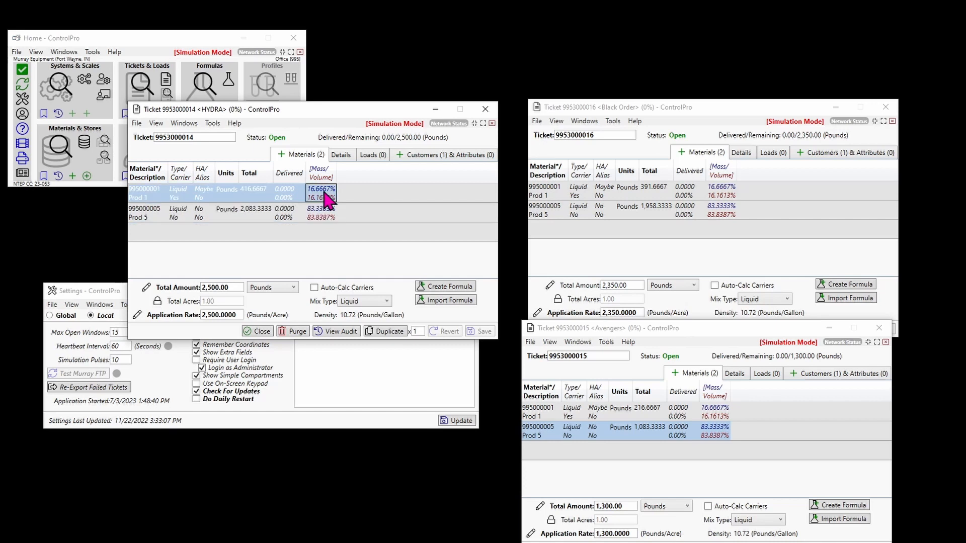
{"action": "left_click", "coordinate": [723, 192]}
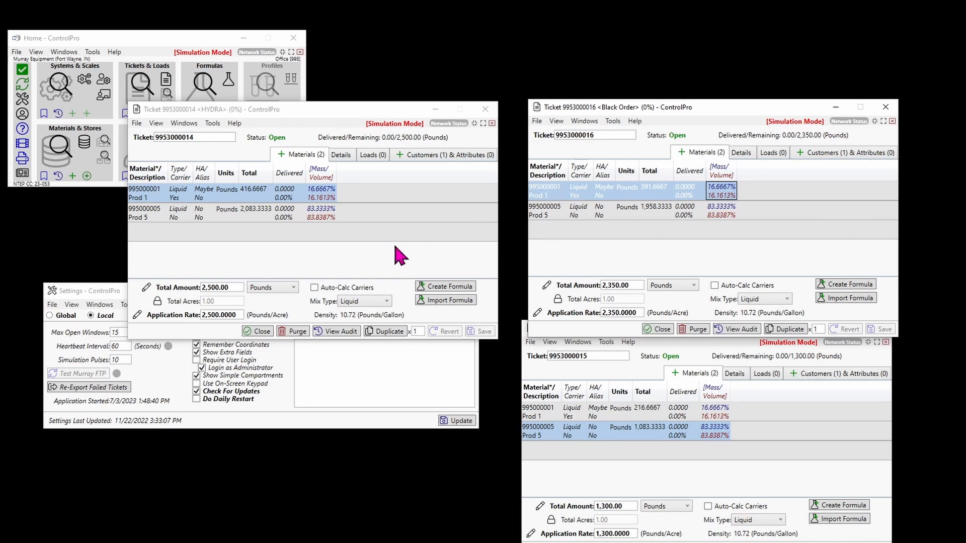
Check the Multi-Ticket Batch Precision in the local Tickets & Loads settings and close the settings.
{"action": "left_click", "coordinate": [108, 291]}
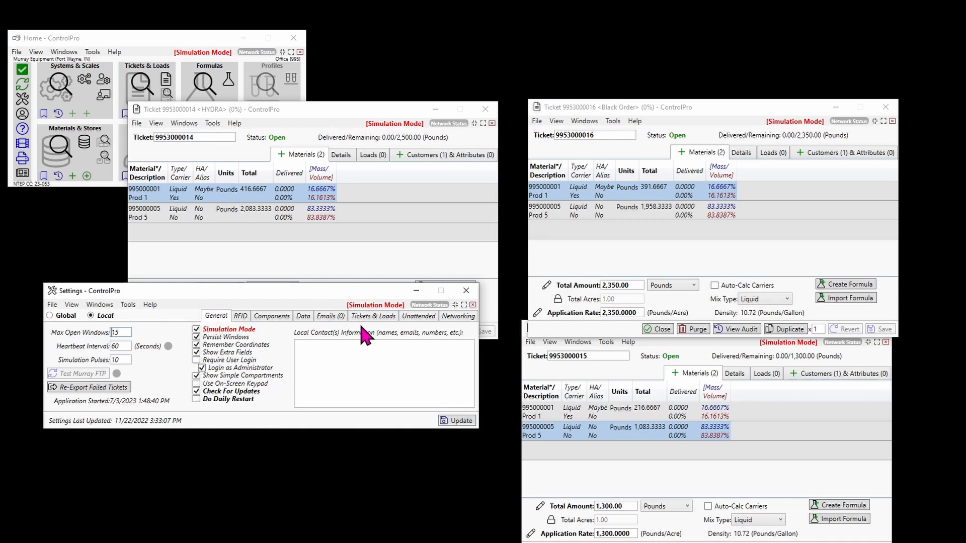
{"action": "left_click", "coordinate": [375, 316]}
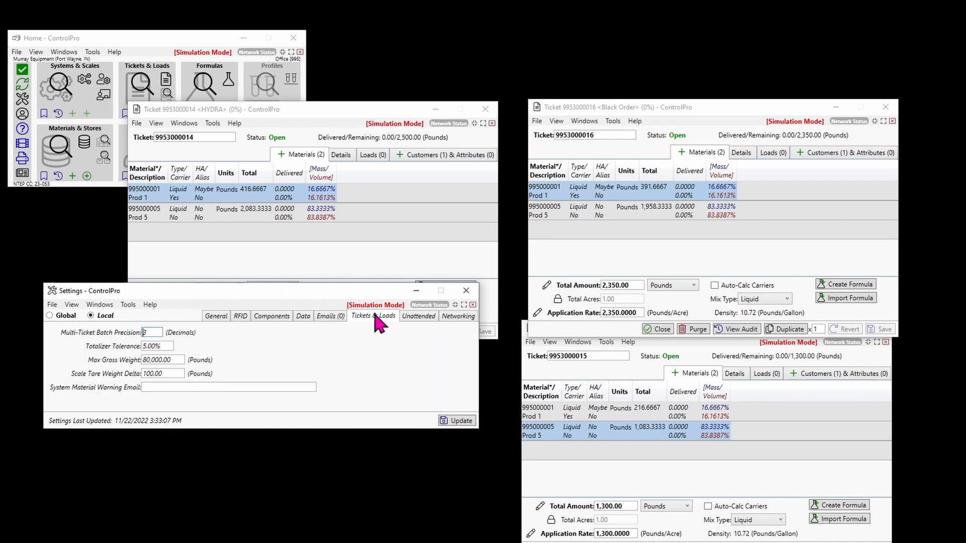
{"action": "double_click", "coordinate": [157, 333]}
{"action": "left_click", "coordinate": [466, 290]}
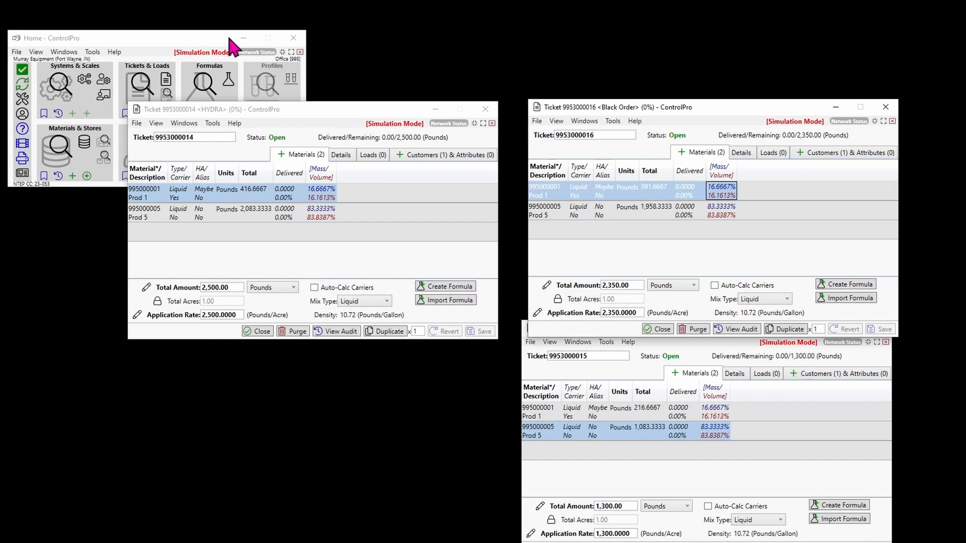
Open system D21-10.10.100.51 from the system list and remove the Guardians of the Galaxy ticket from it.
{"action": "left_click", "coordinate": [57, 85]}
{"action": "double_click", "coordinate": [347, 322]}
{"action": "left_click", "coordinate": [703, 98]}
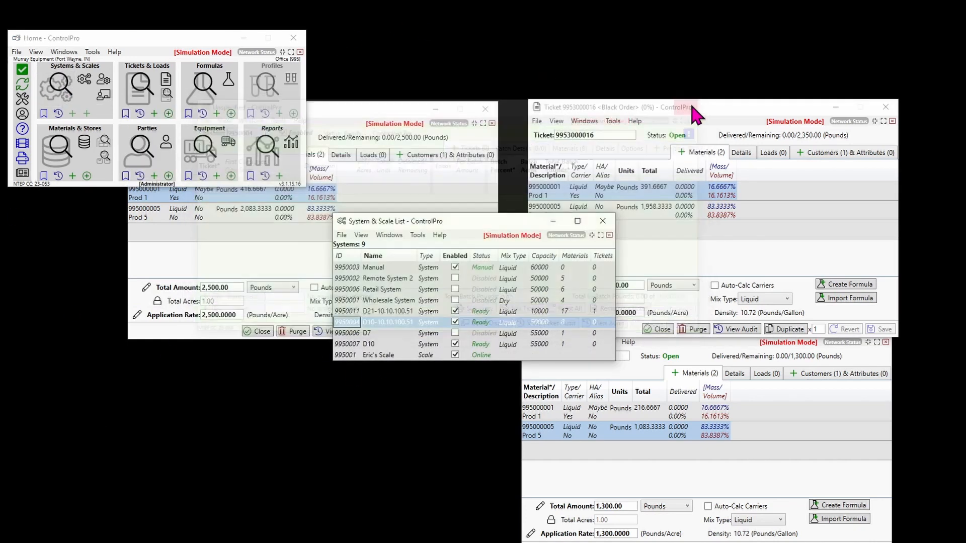
{"action": "double_click", "coordinate": [348, 310]}
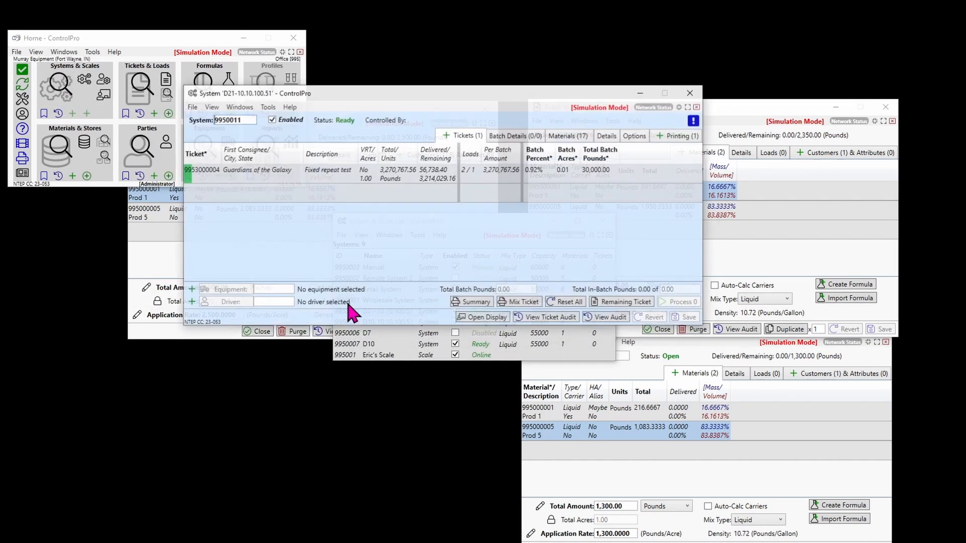
{"action": "left_click", "coordinate": [208, 173]}
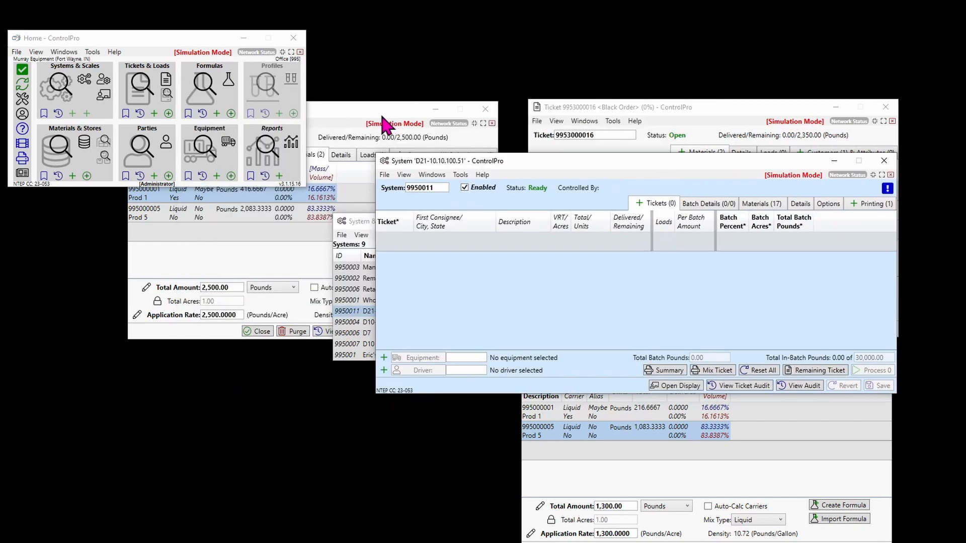
Add the HYDRA, Black Order and Avengers tickets to system D21-10.10.100.51.
{"action": "left_click", "coordinate": [385, 122]}
{"action": "left_click_drag", "start_coordinate": [382, 118], "coordinate": [254, 148]}
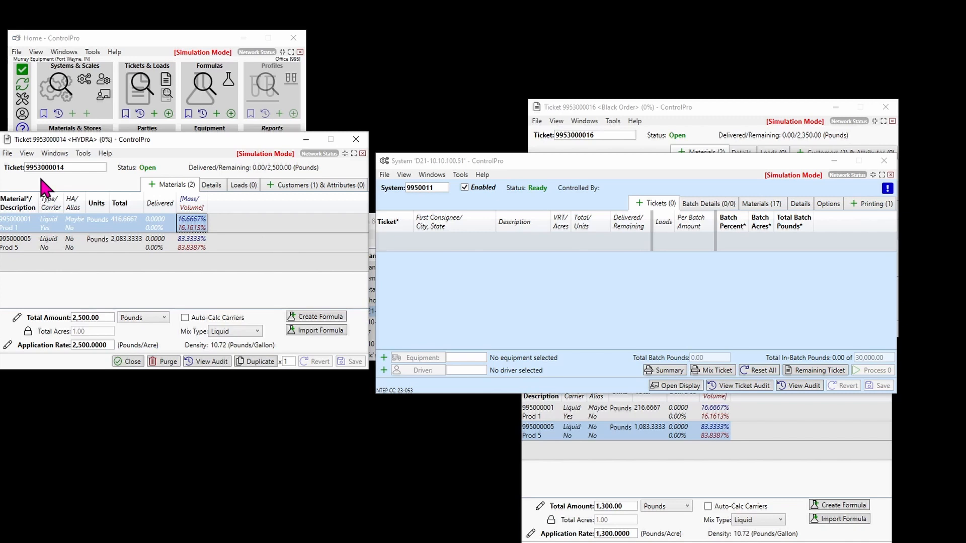
{"action": "left_click_drag", "start_coordinate": [45, 168], "coordinate": [513, 294]}
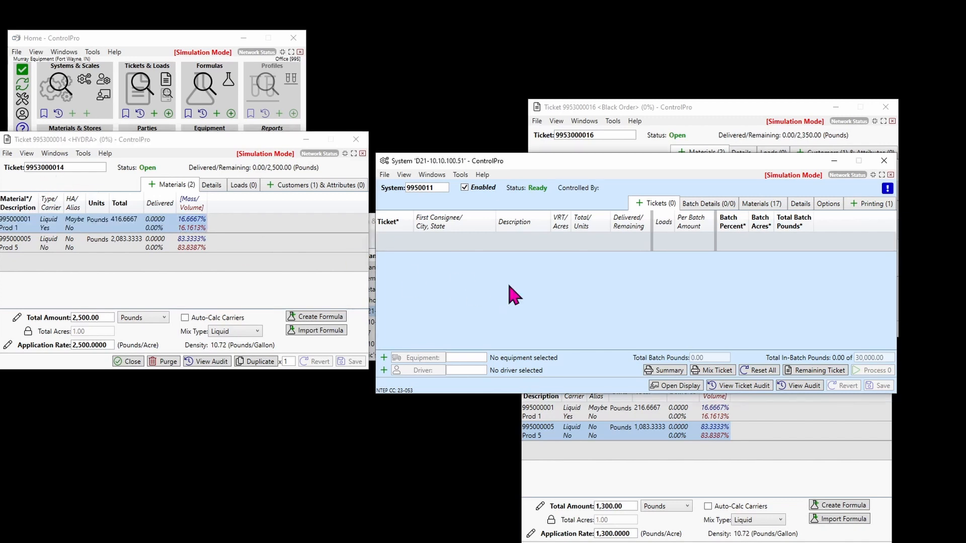
{"action": "left_click", "coordinate": [727, 108]}
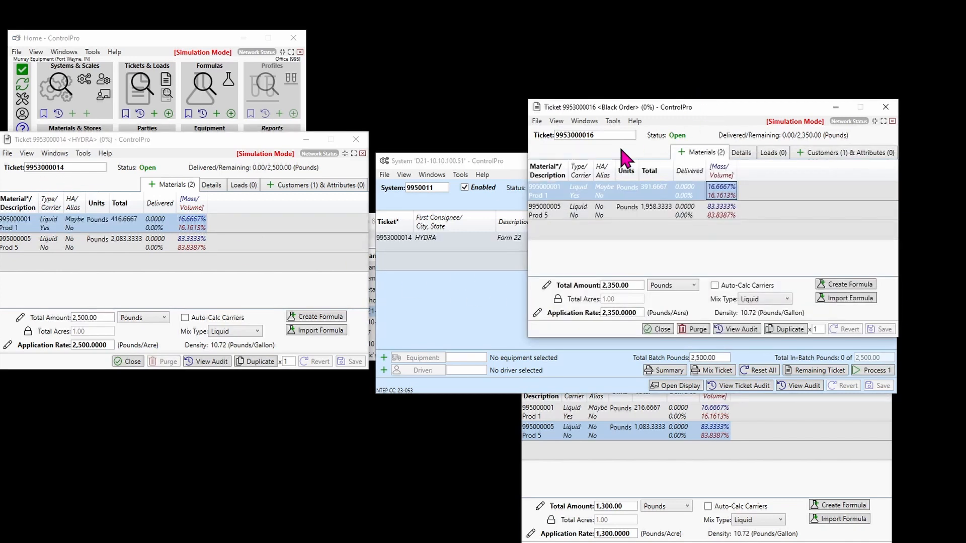
{"action": "left_click_drag", "start_coordinate": [606, 137], "coordinate": [483, 298]}
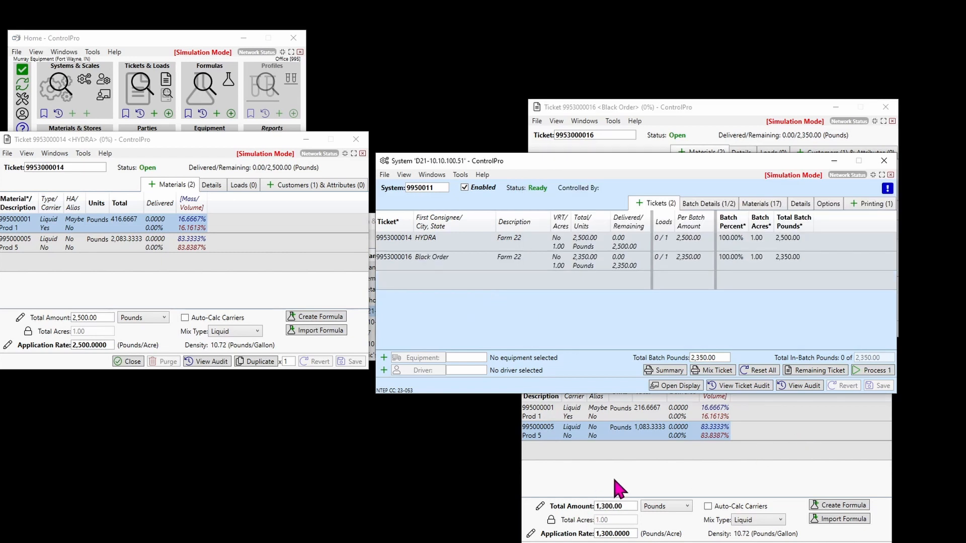
{"action": "left_click", "coordinate": [620, 486]}
{"action": "left_click_drag", "start_coordinate": [628, 387], "coordinate": [635, 202]}
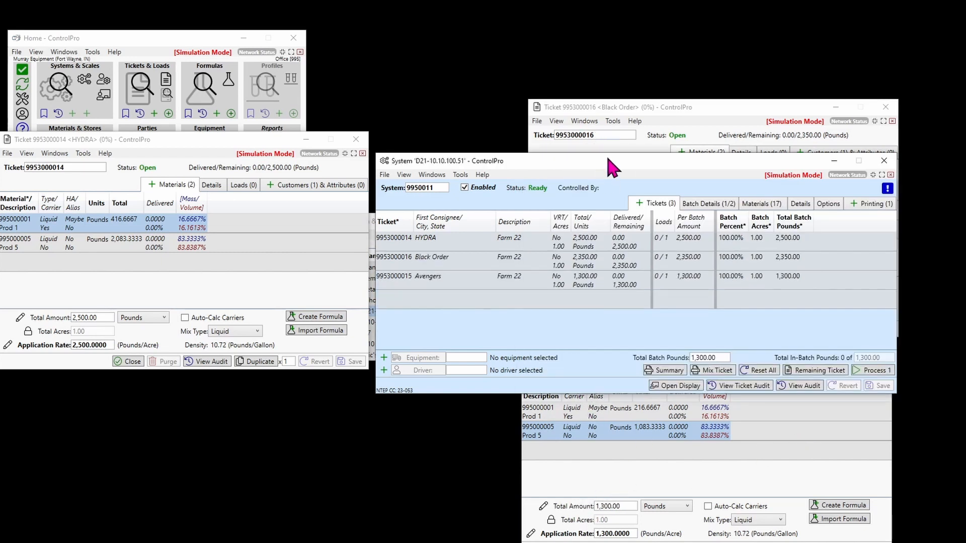
Move the system window clear of the ticket windows and select all three tickets from HYDRA through Avengers.
{"action": "left_click_drag", "start_coordinate": [610, 162], "coordinate": [254, 149]}
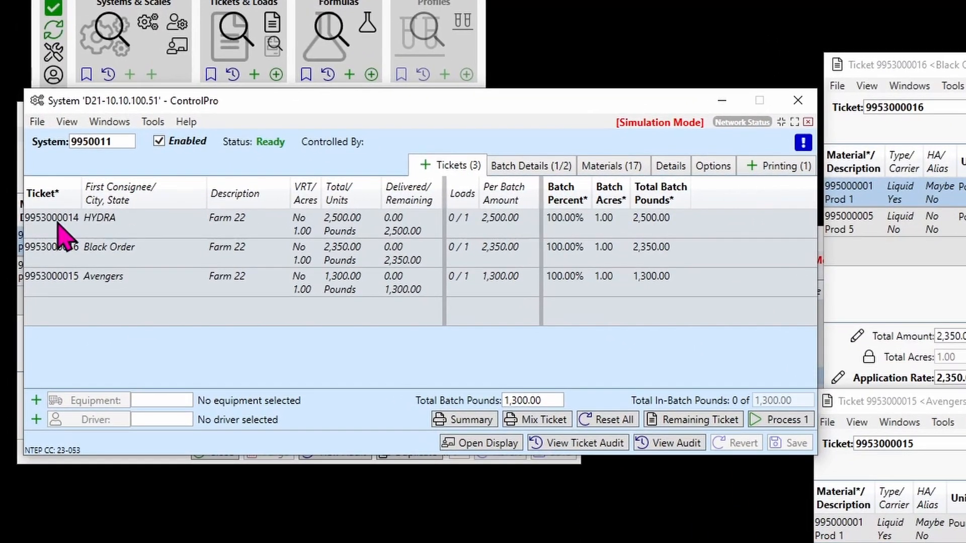
{"action": "left_click", "coordinate": [58, 220]}
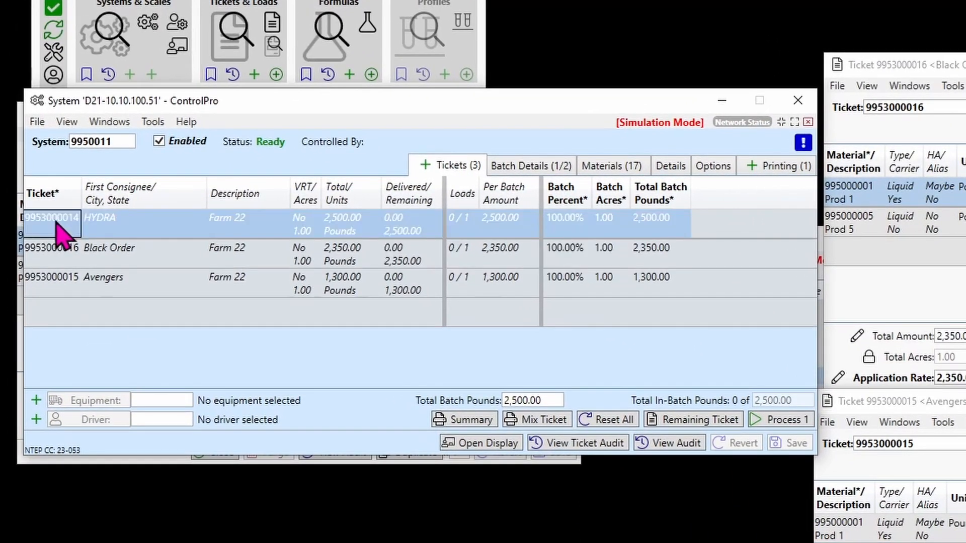
{"action": "left_click", "coordinate": [55, 284], "text": "shift"}
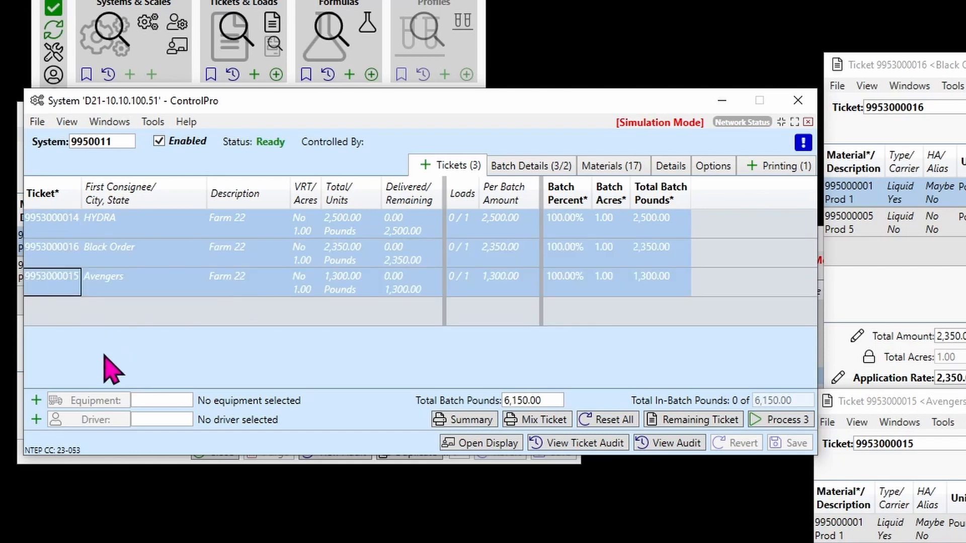
Try selecting only the HYDRA and Avengers tickets, and reselect the full range of three tickets.
{"action": "left_click", "coordinate": [46, 227]}
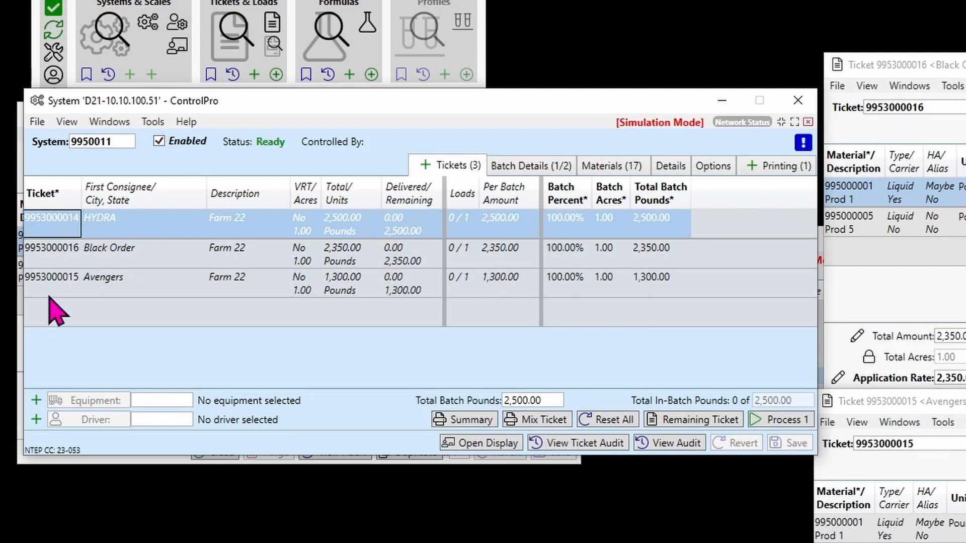
{"action": "left_click", "coordinate": [48, 279], "text": "ctrl"}
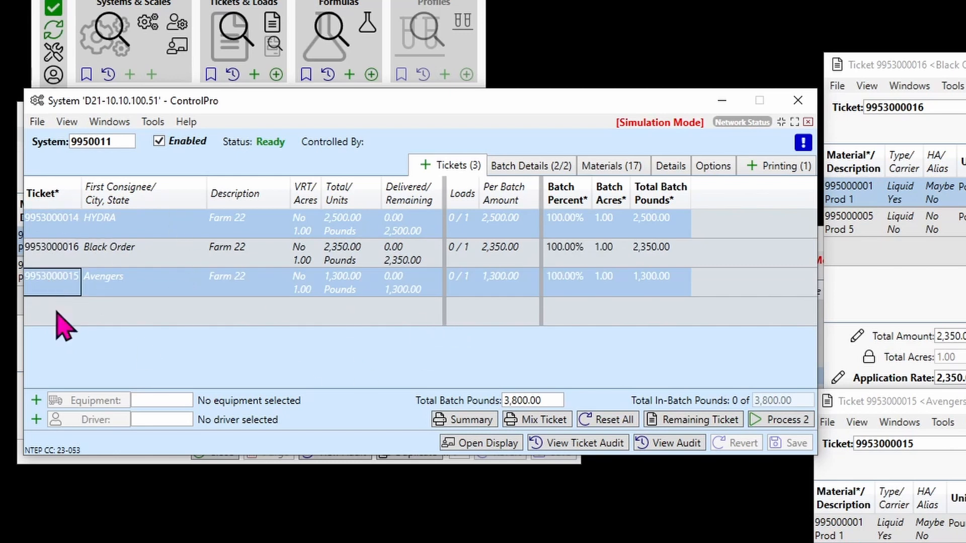
{"action": "left_click", "coordinate": [48, 224]}
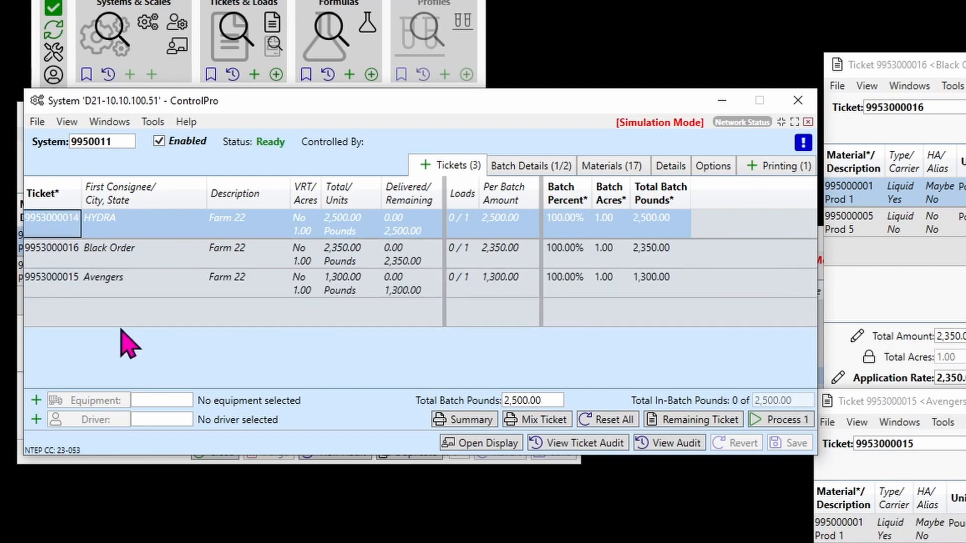
{"action": "left_click", "coordinate": [59, 283], "text": "shift"}
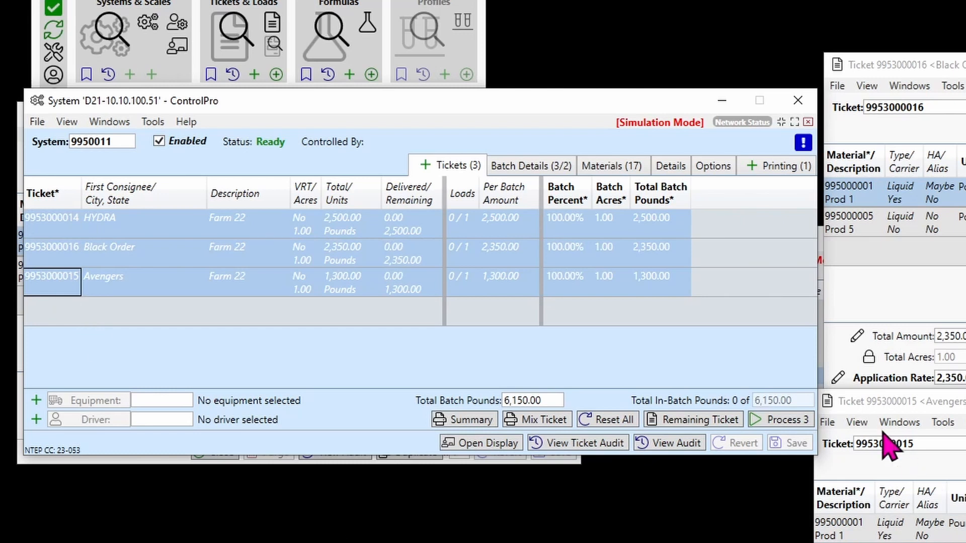
Start processing the three selected tickets, and select the Black Order and HYDRA tickets one at a time.
{"action": "left_click", "coordinate": [793, 418]}
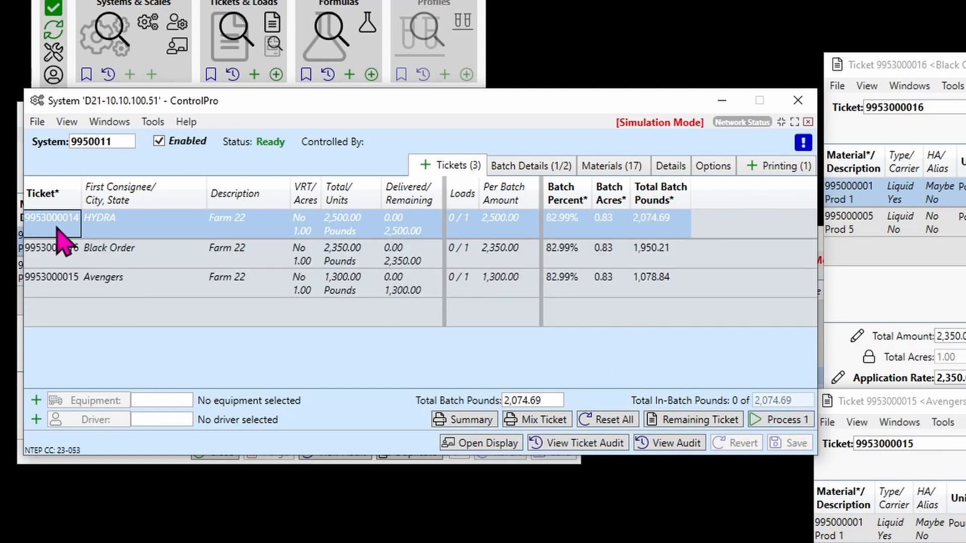
{"action": "left_click", "coordinate": [57, 254]}
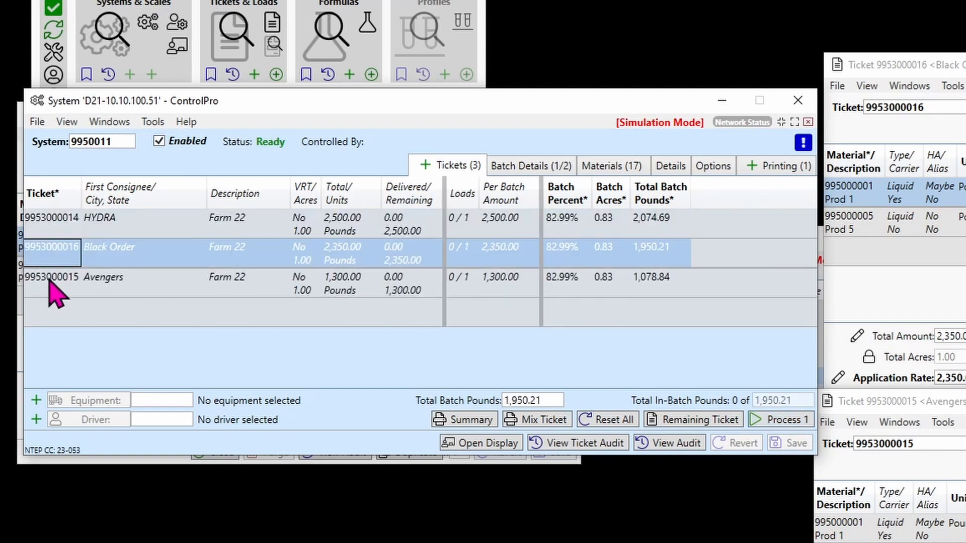
{"action": "left_click", "coordinate": [61, 221]}
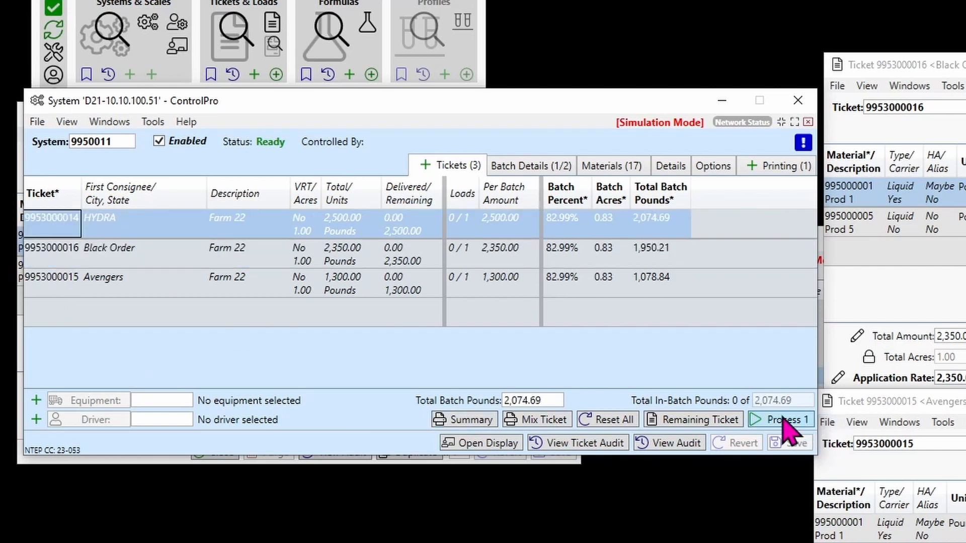
Add the Guardians of the Galaxy ticket to the system and select all four tickets from HYDRA through Guardians of the Galaxy.
{"action": "left_click", "coordinate": [420, 164]}
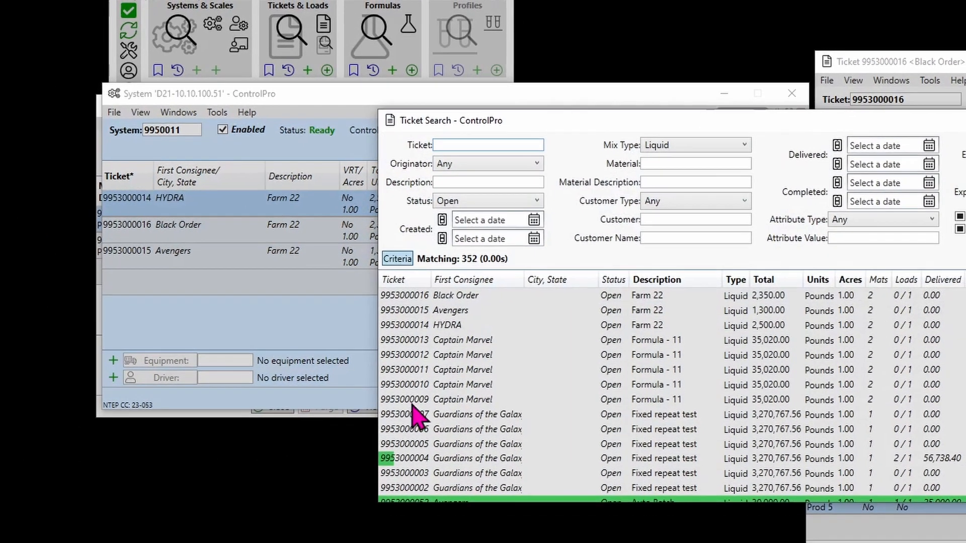
{"action": "double_click", "coordinate": [416, 405]}
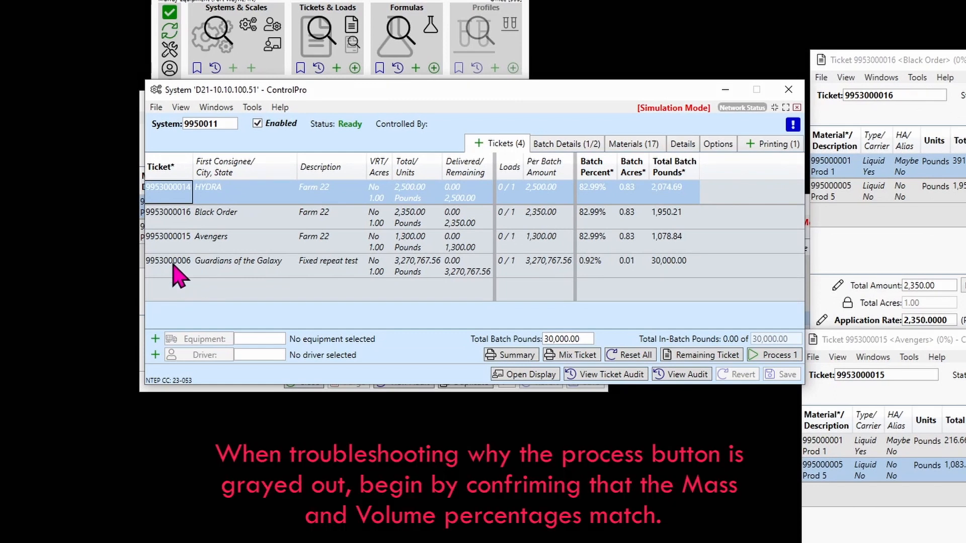
{"action": "left_click", "coordinate": [176, 267], "text": "shift"}
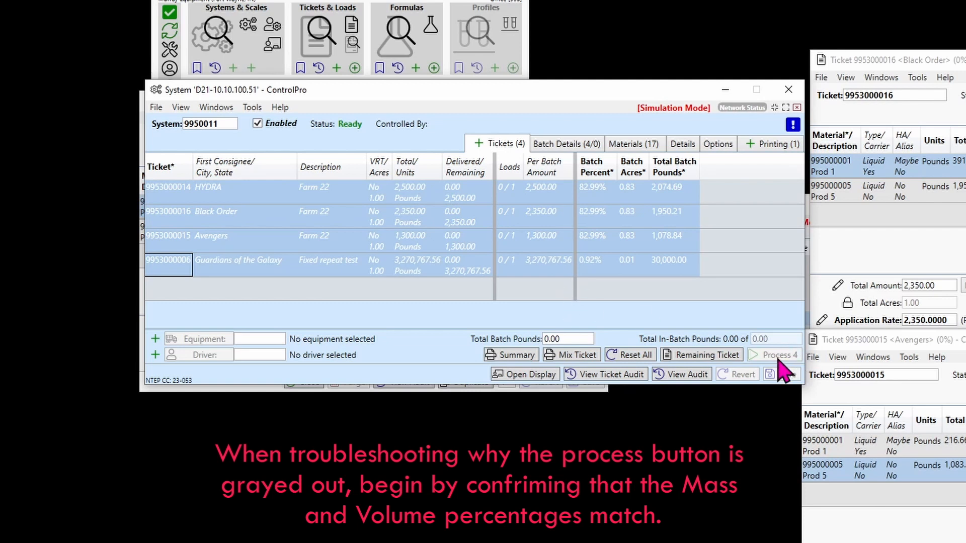
Check the mass and volume percentages in the Black Order ticket, and select the Guardians of the Galaxy ticket alone.
{"action": "left_click", "coordinate": [920, 195]}
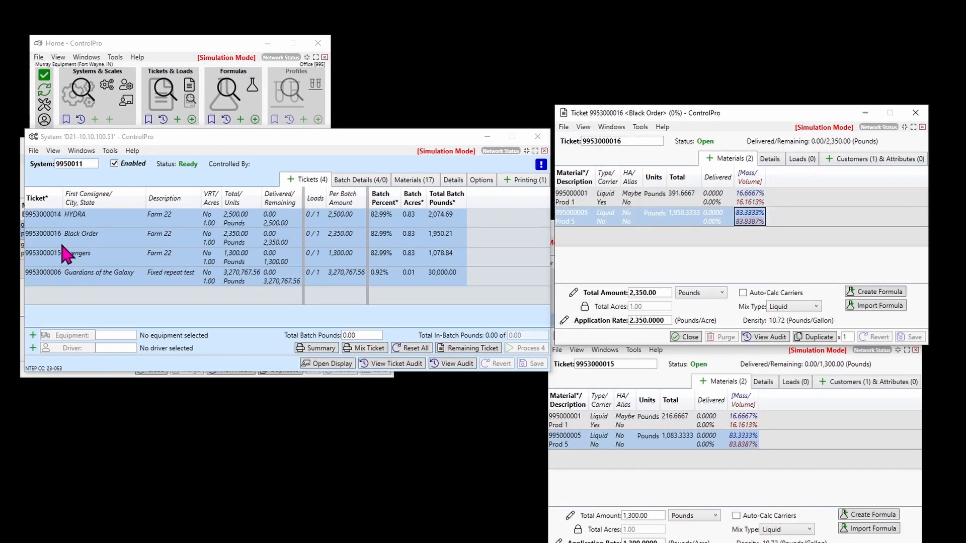
{"action": "left_click", "coordinate": [47, 280]}
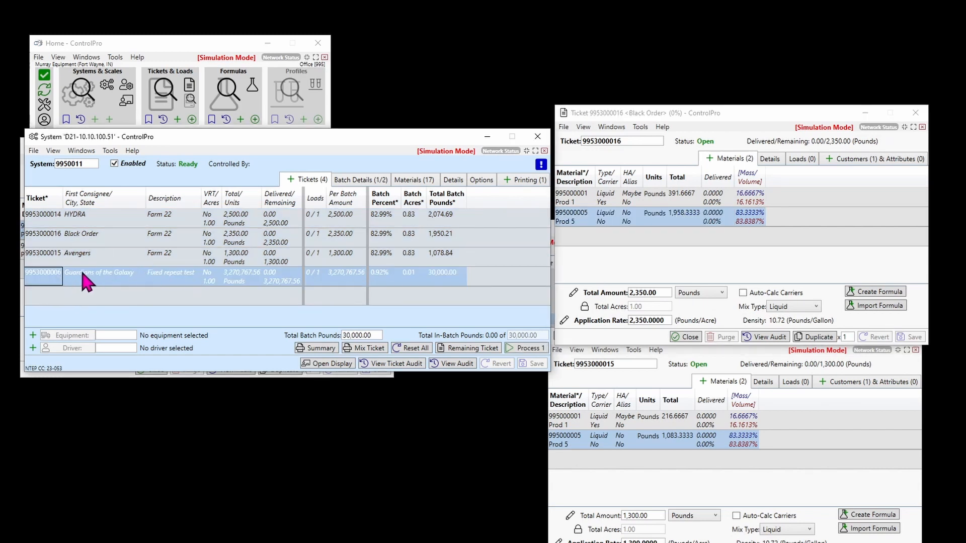
Process the HYDRA, Black Order and Avengers tickets together, leaving out Guardians of the Galaxy, and view the batch details.
{"action": "left_click", "coordinate": [46, 216]}
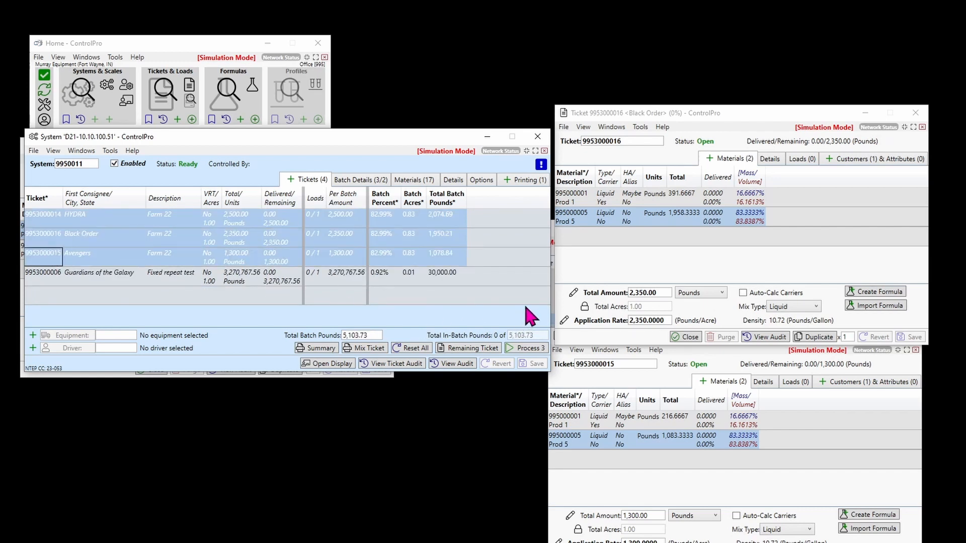
{"action": "left_click", "coordinate": [541, 355]}
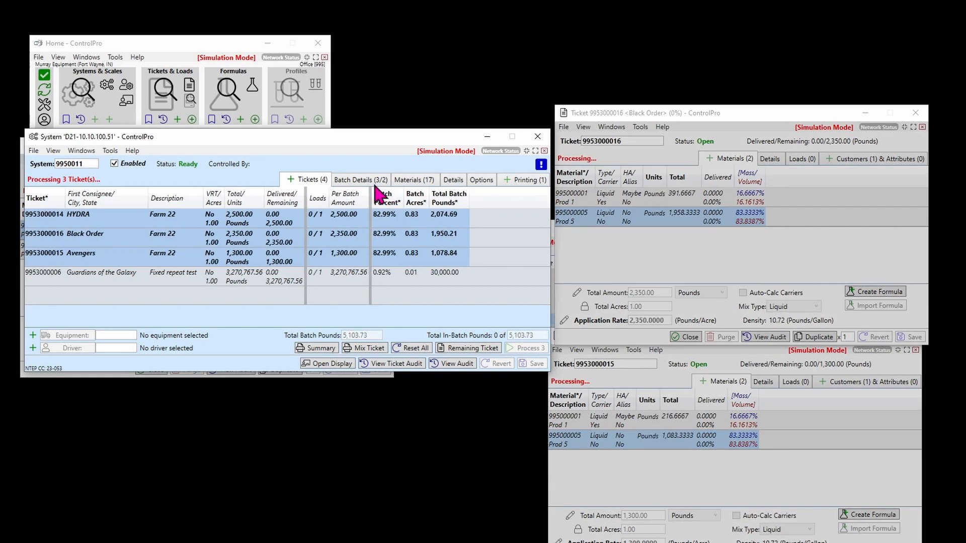
{"action": "left_click", "coordinate": [360, 180]}
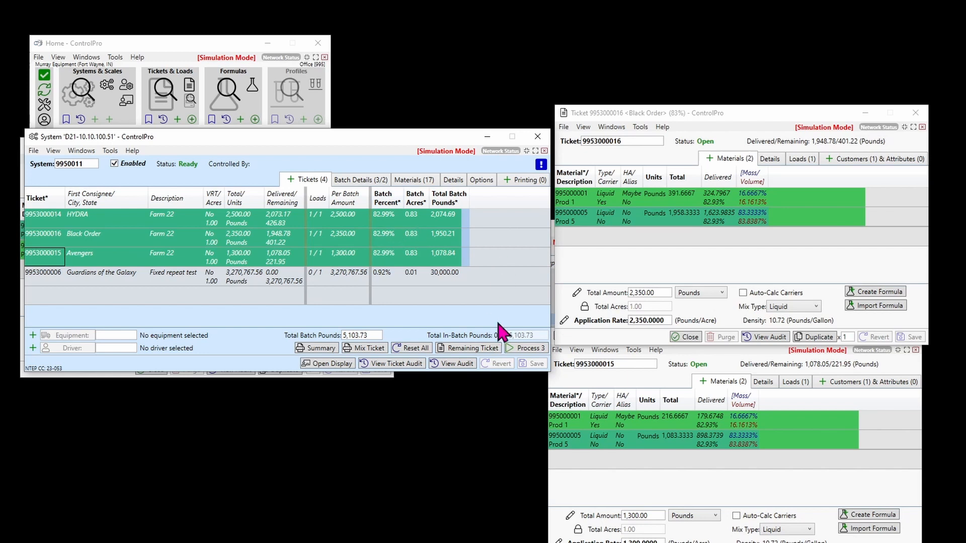
Process the same three tickets a second time and show their batch details.
{"action": "left_click", "coordinate": [527, 348]}
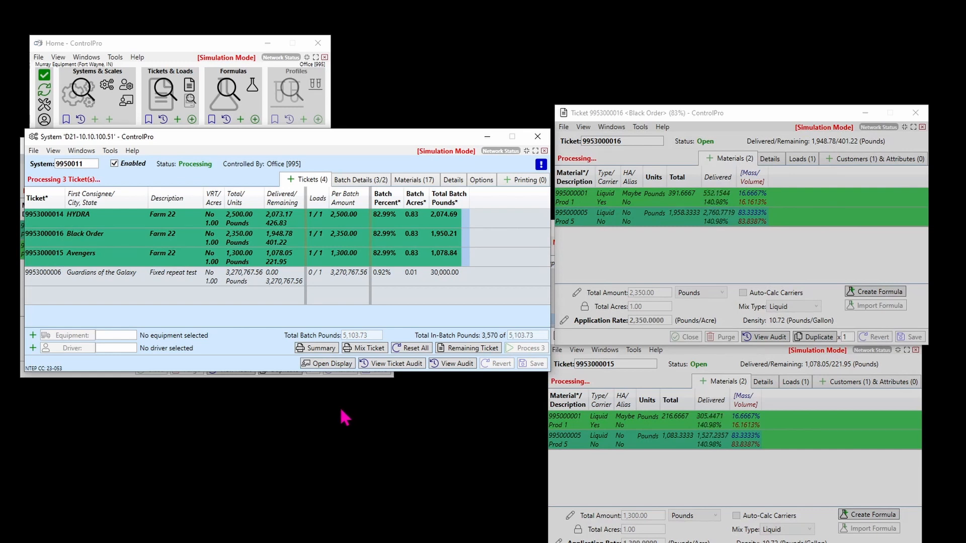
{"action": "left_click", "coordinate": [366, 180]}
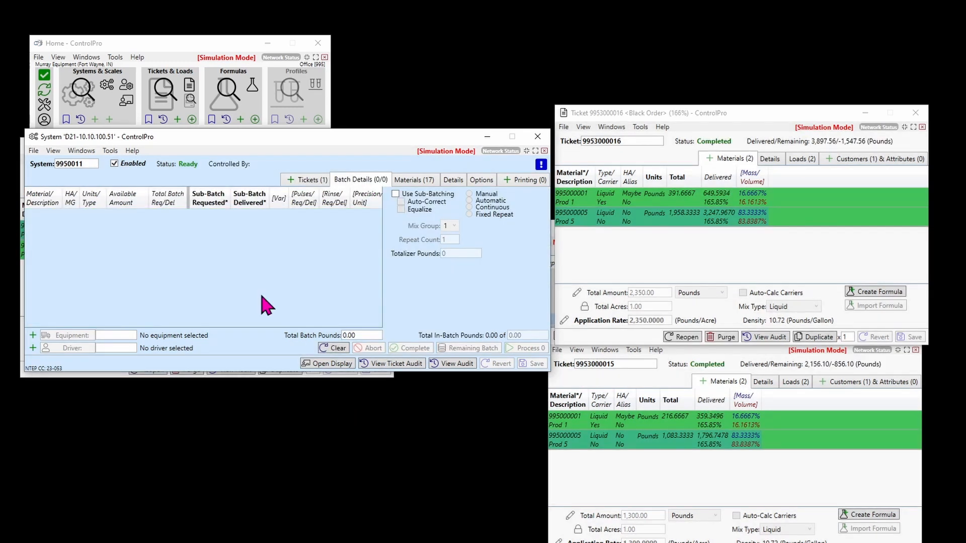